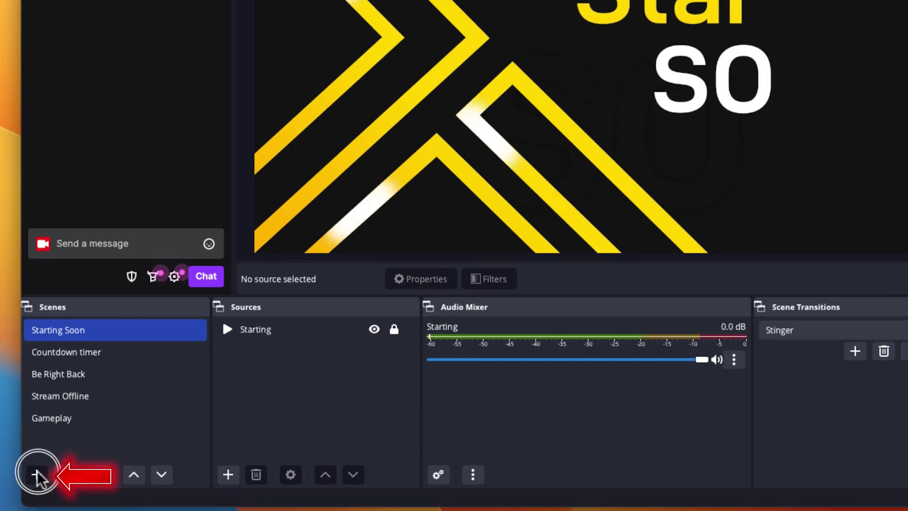
Step: Create a new scene named 'Just Chatting' in the Scenes list
{"action": "left_click", "coordinate": [36, 474]}
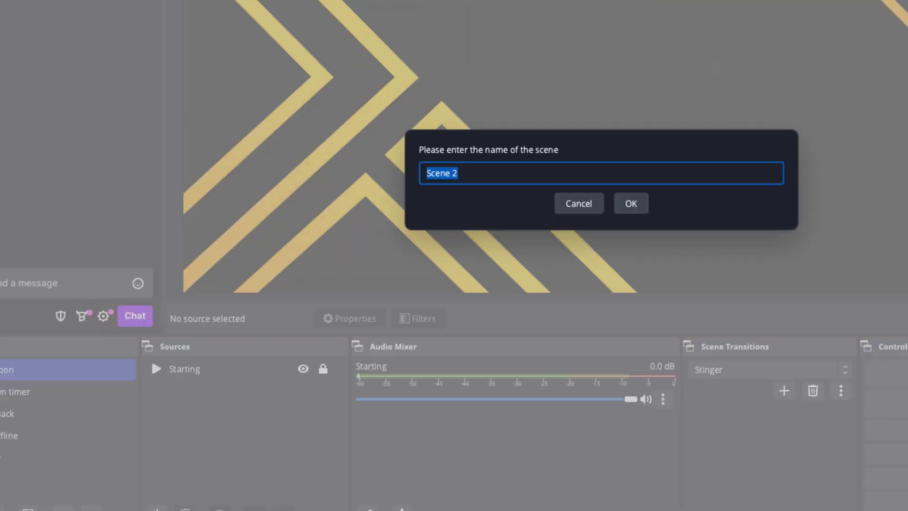
{"action": "type", "text": "Just Chatting"}
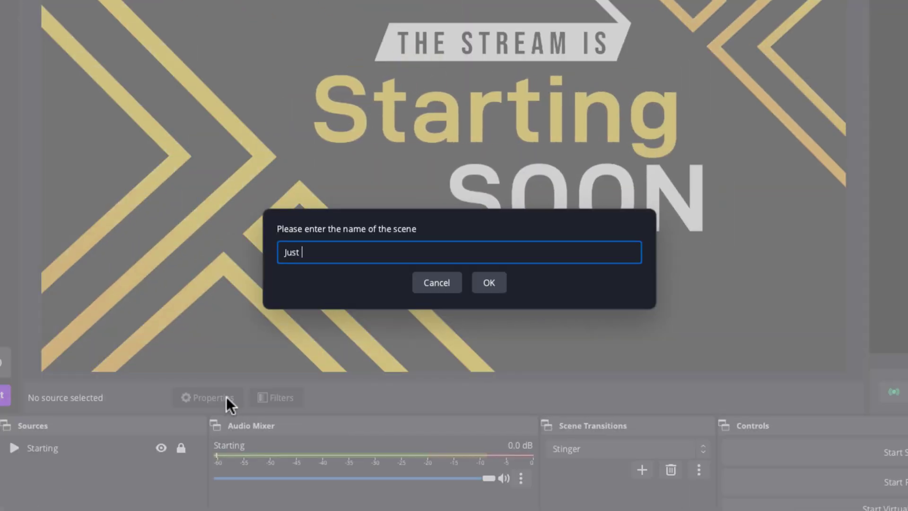
{"action": "left_click", "coordinate": [482, 286]}
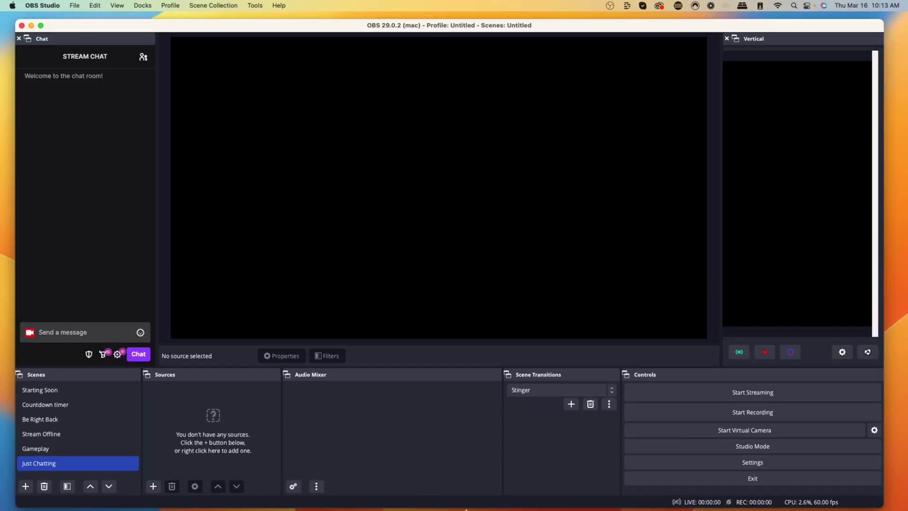
Step: Bring Chrome forward on the Animated Stream Overlay Packages page
{"action": "mouse_move", "coordinate": [466, 508]}
{"action": "left_click", "coordinate": [572, 492]}
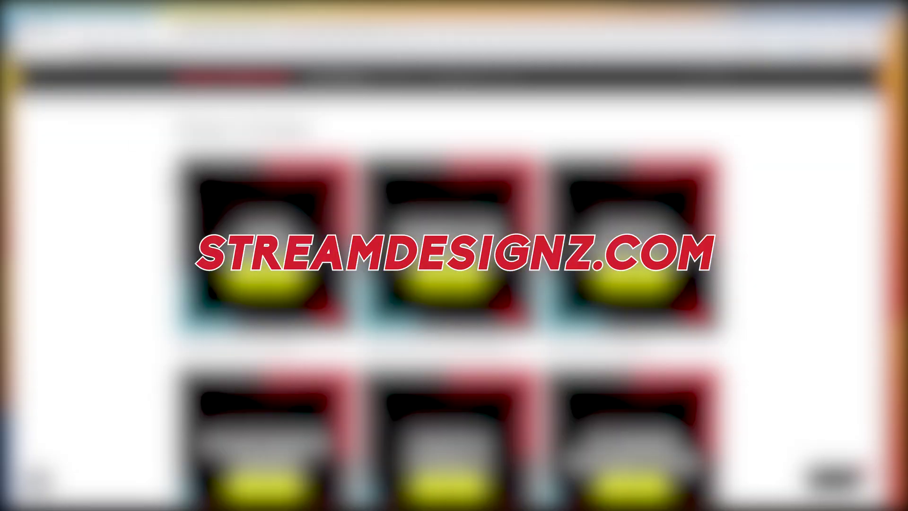
{"action": "scroll", "coordinate": [393, 268], "scroll_direction": "down", "scroll_amount": 5}
{"action": "scroll", "coordinate": [393, 267], "scroll_direction": "up", "scroll_amount": 5}
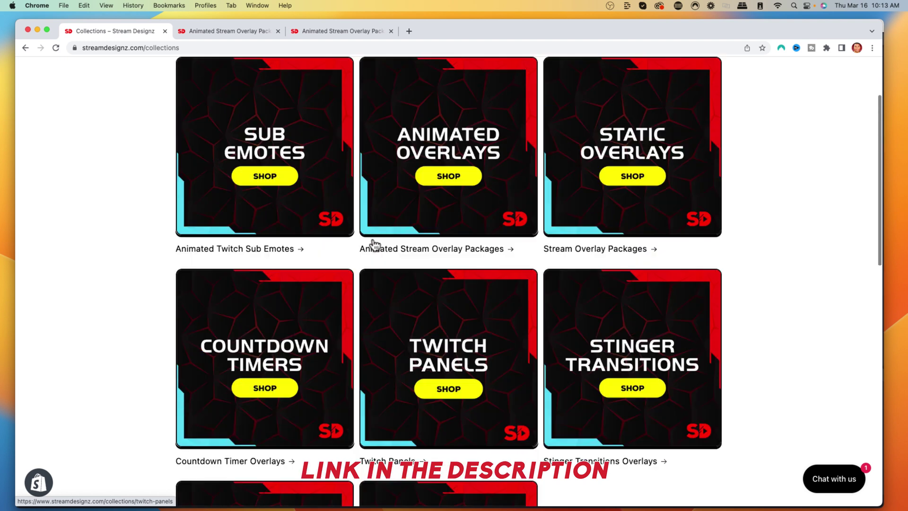
{"action": "left_click", "coordinate": [210, 31]}
Step: View the Lux overlay package preview, then switch back to OBS Studio
{"action": "scroll", "coordinate": [261, 255], "scroll_direction": "down", "scroll_amount": 3}
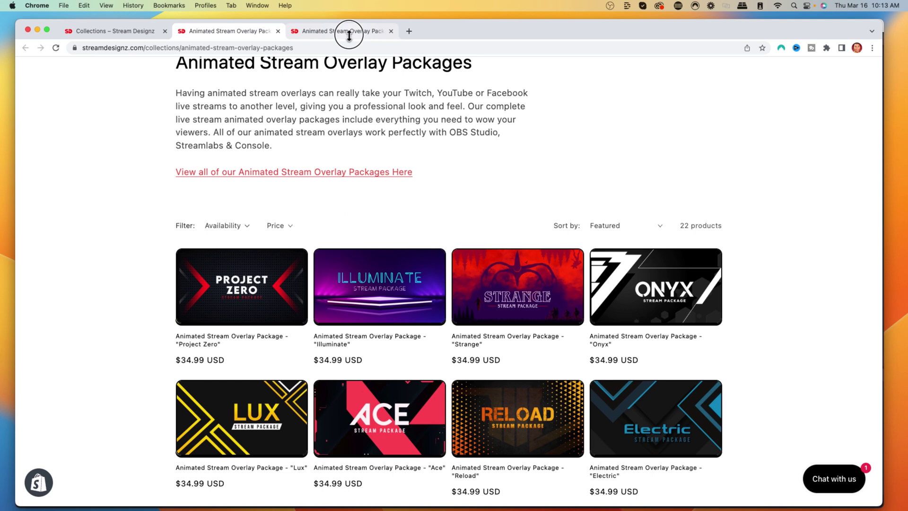
{"action": "left_click", "coordinate": [338, 31]}
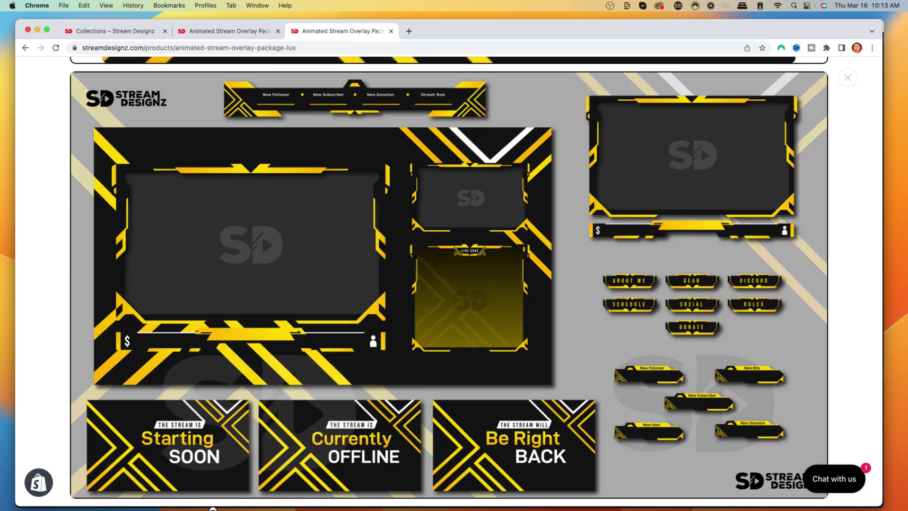
{"action": "mouse_move", "coordinate": [208, 506]}
{"action": "left_click", "coordinate": [146, 491]}
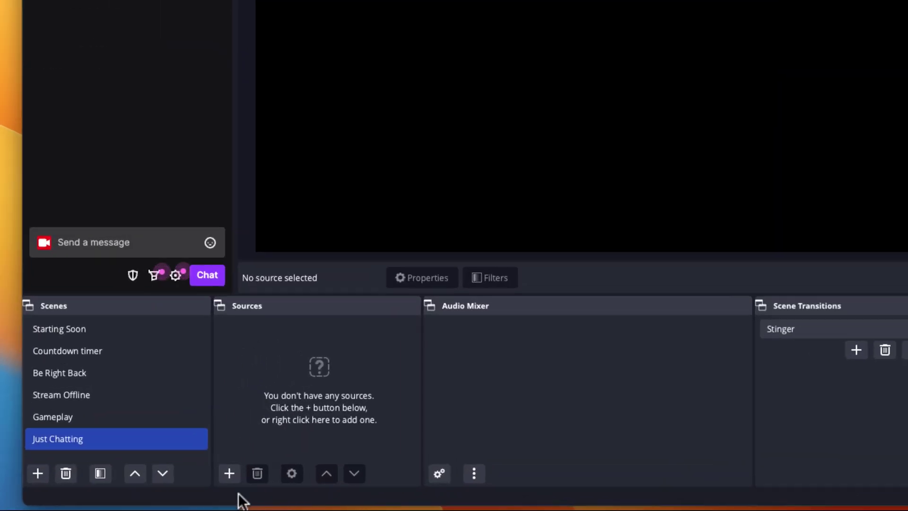
Step: Add a Media Source named 'Chatting' to the Just Chatting scene
{"action": "left_click", "coordinate": [230, 474]}
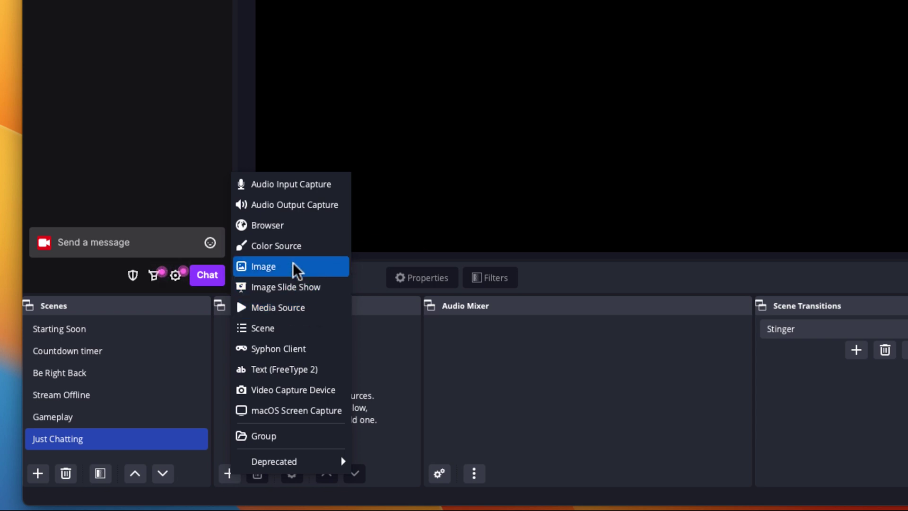
{"action": "left_click", "coordinate": [306, 314]}
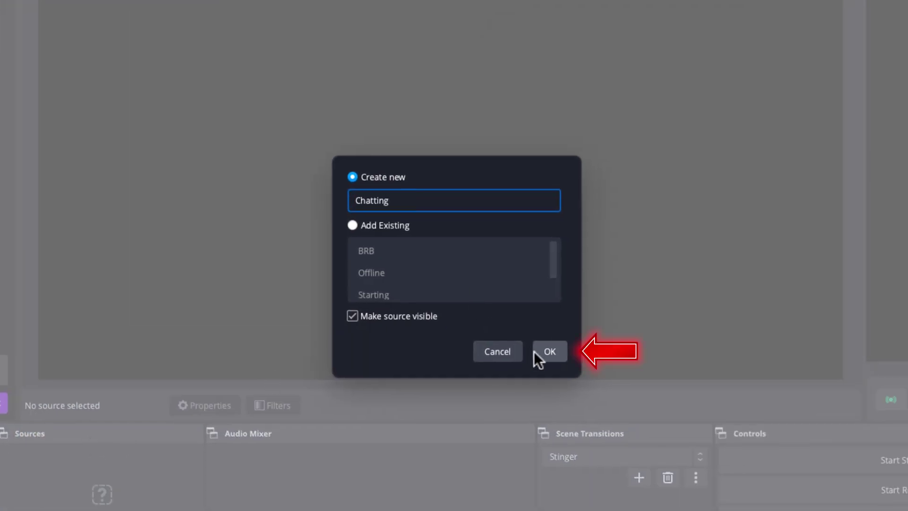
{"action": "left_click", "coordinate": [550, 352]}
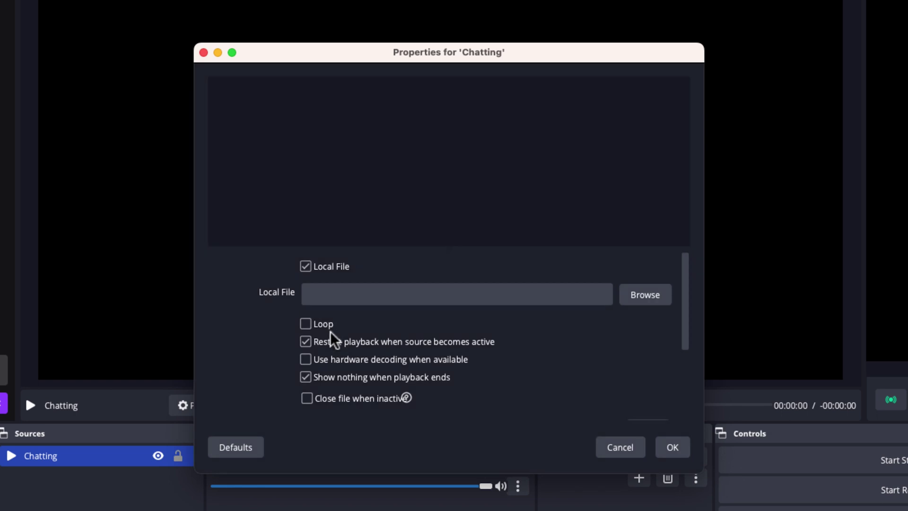
Step: Load Just Chatting Screen.webm from the Lux Overlay Screens folder into Chatting, with Loop on
{"action": "left_click", "coordinate": [641, 303]}
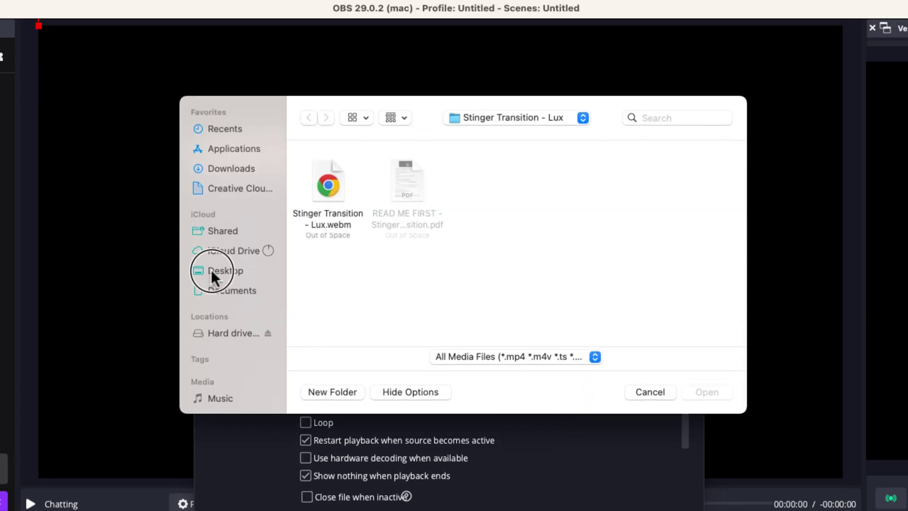
{"action": "left_click", "coordinate": [211, 271]}
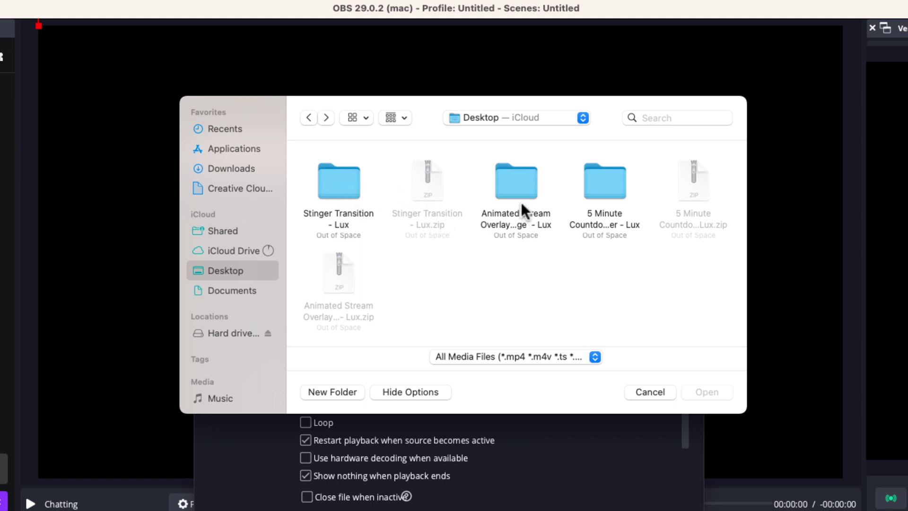
{"action": "double_click", "coordinate": [510, 184]}
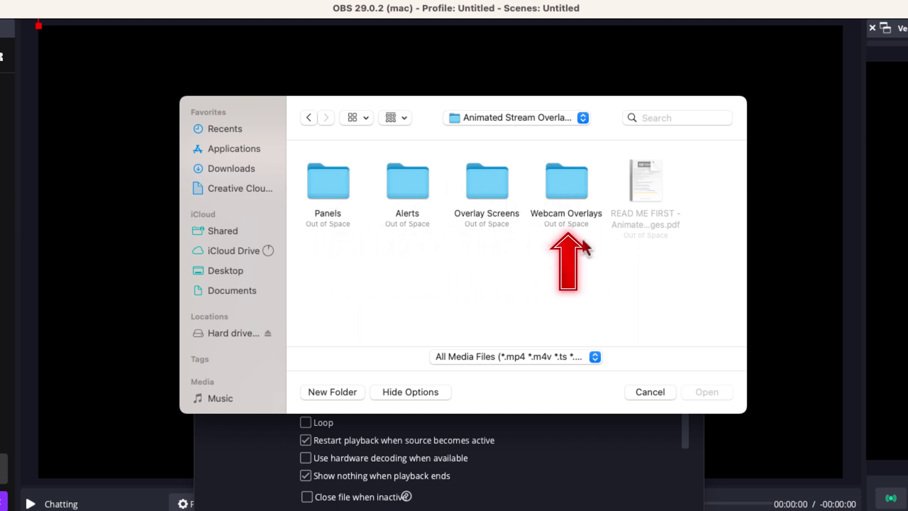
{"action": "double_click", "coordinate": [484, 190]}
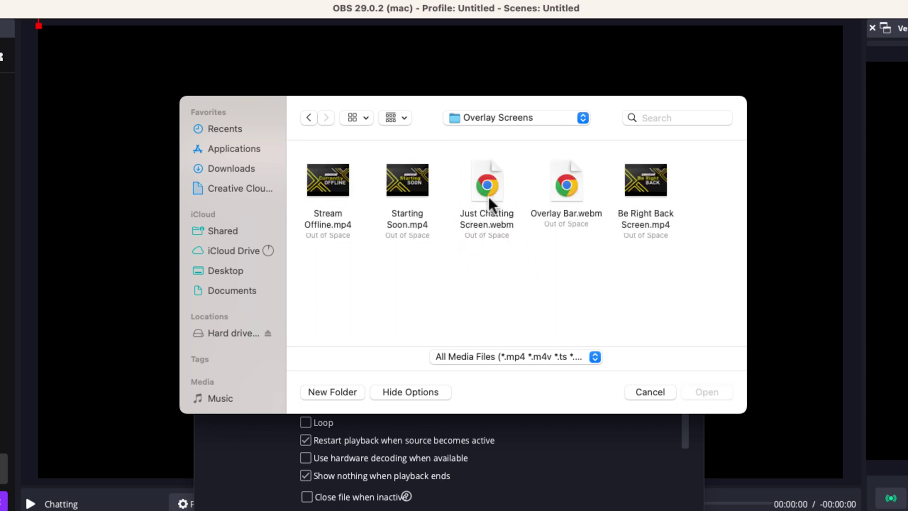
{"action": "left_click", "coordinate": [486, 198]}
{"action": "left_click", "coordinate": [719, 394]}
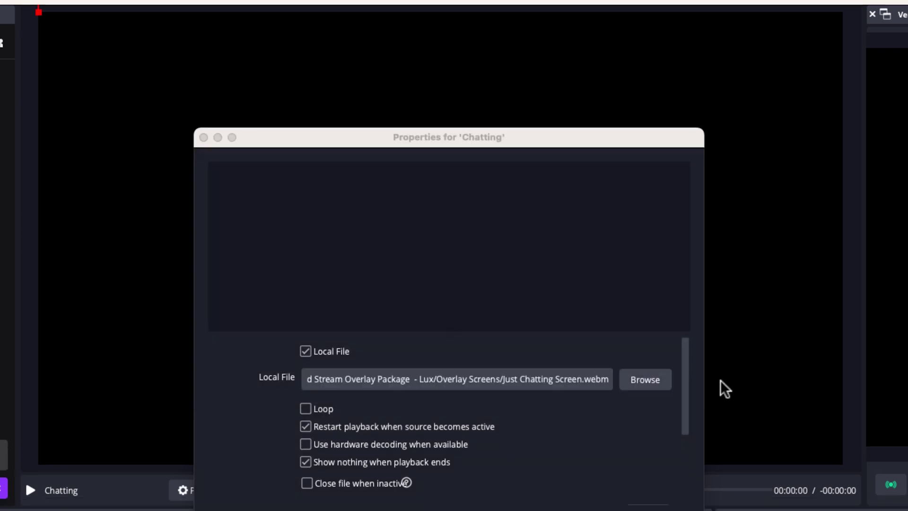
{"action": "left_click", "coordinate": [306, 421]}
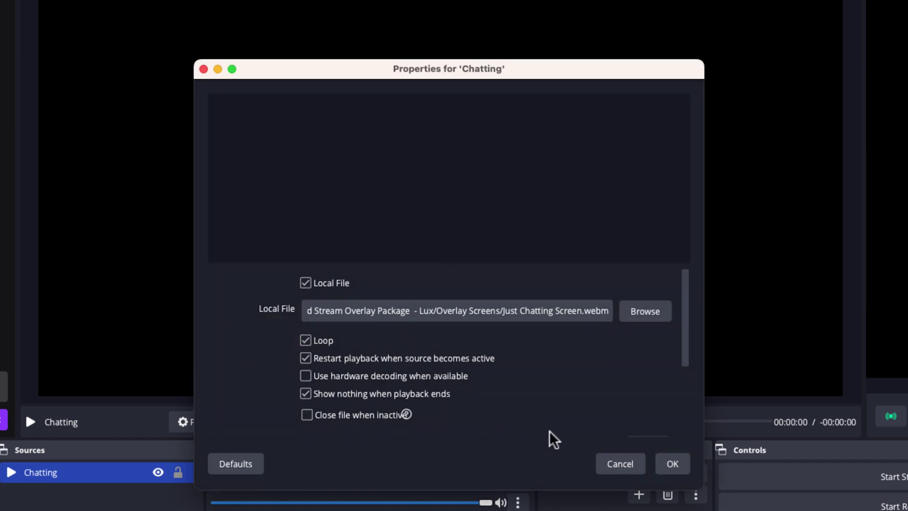
Step: Apply the Chatting source settings and lock the Chatting overlay in place
{"action": "left_click", "coordinate": [671, 465]}
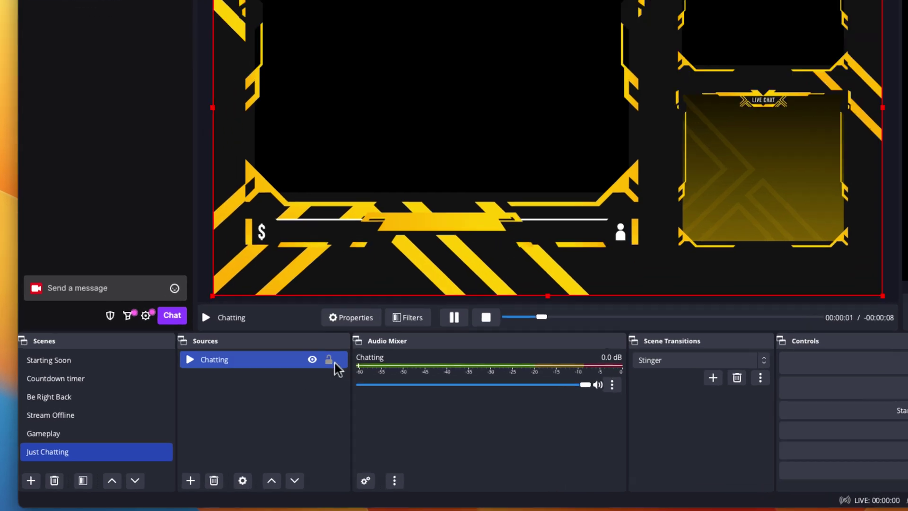
{"action": "left_click", "coordinate": [328, 360]}
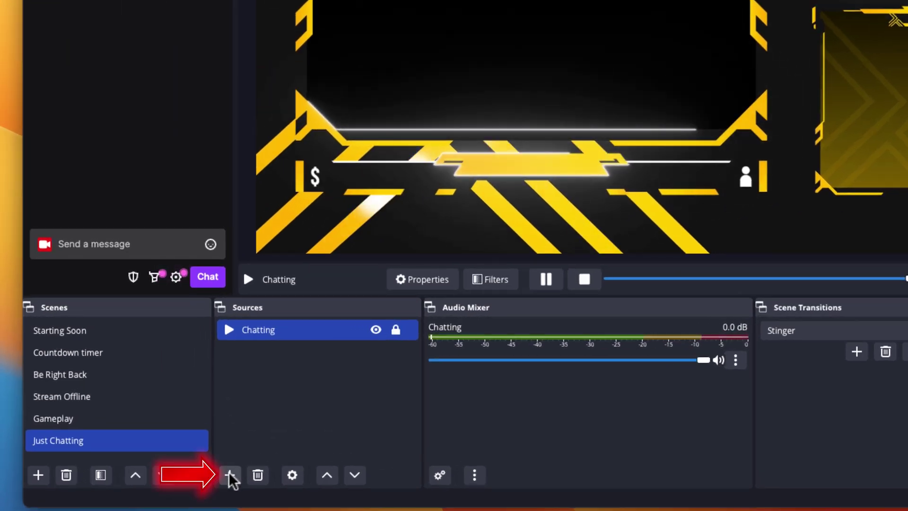
{"action": "left_click", "coordinate": [153, 486]}
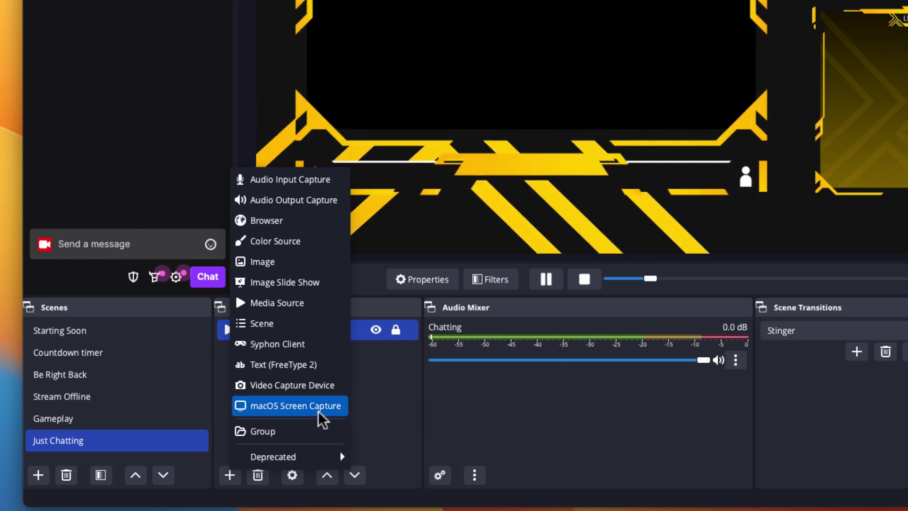
{"action": "left_click", "coordinate": [314, 410]}
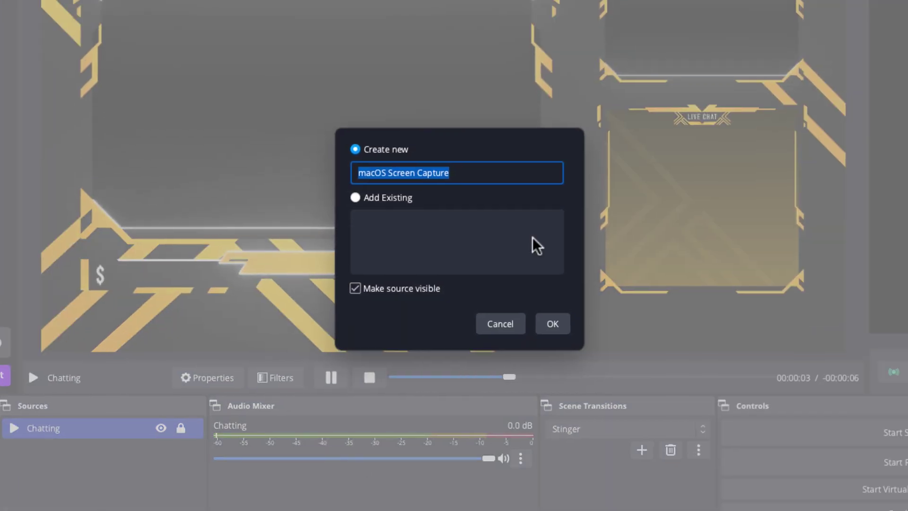
{"action": "left_click", "coordinate": [540, 323]}
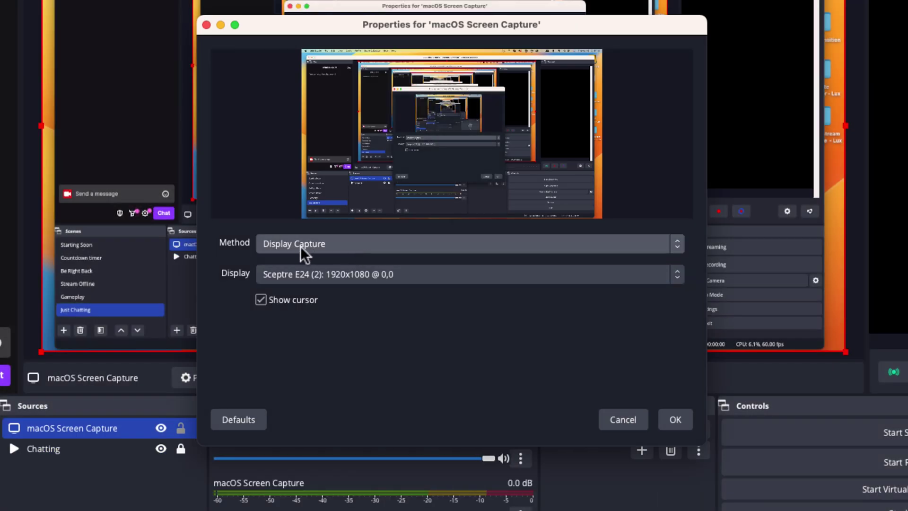
{"action": "left_click", "coordinate": [376, 252]}
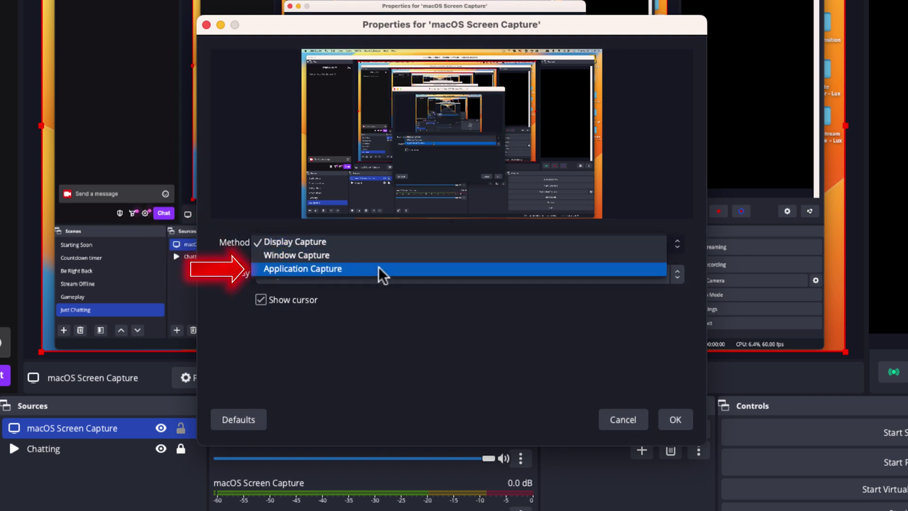
{"action": "left_click", "coordinate": [378, 268]}
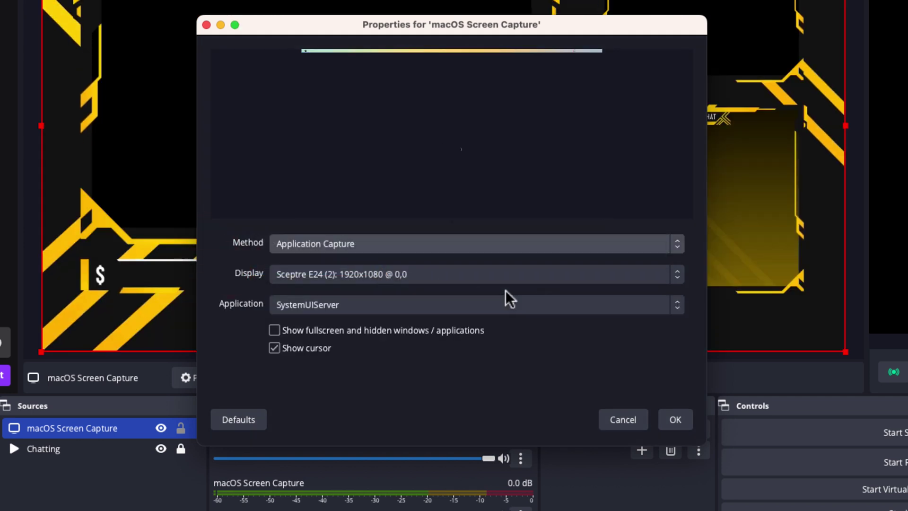
{"action": "left_click", "coordinate": [671, 310]}
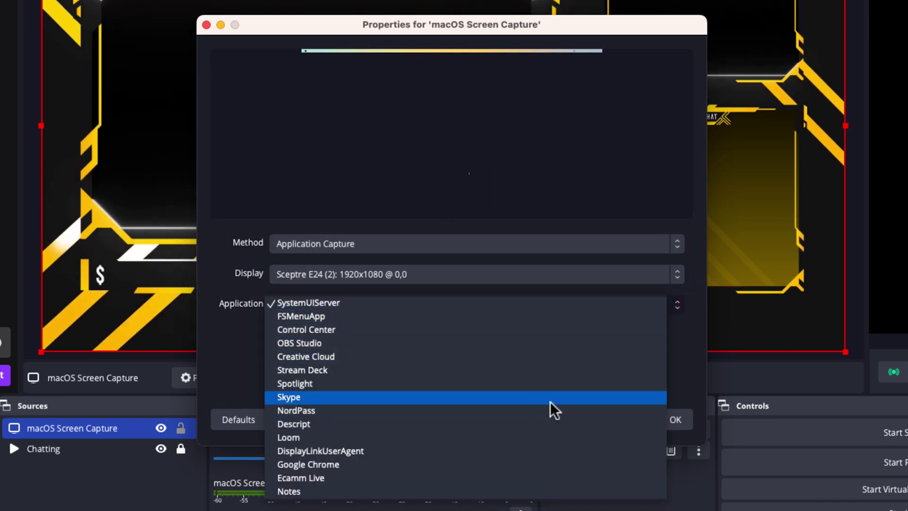
{"action": "left_click", "coordinate": [675, 378]}
{"action": "left_click", "coordinate": [622, 417]}
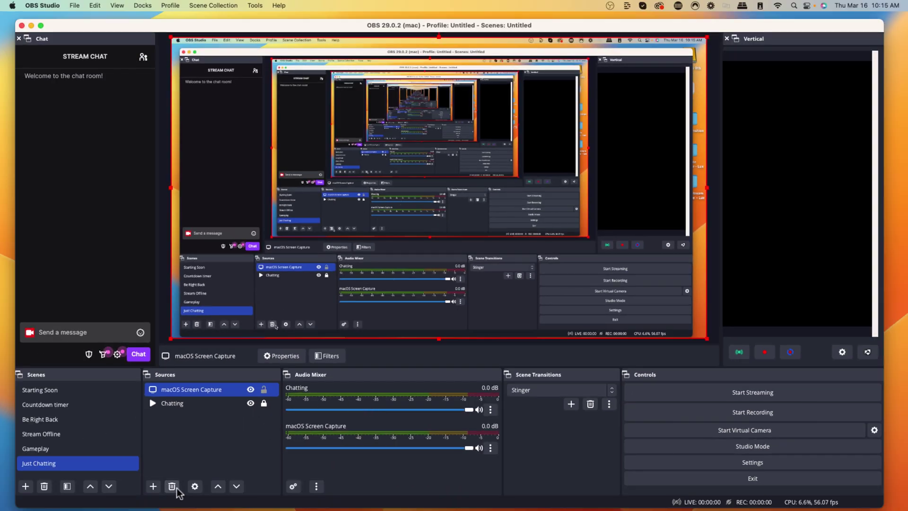
{"action": "left_click", "coordinate": [172, 487]}
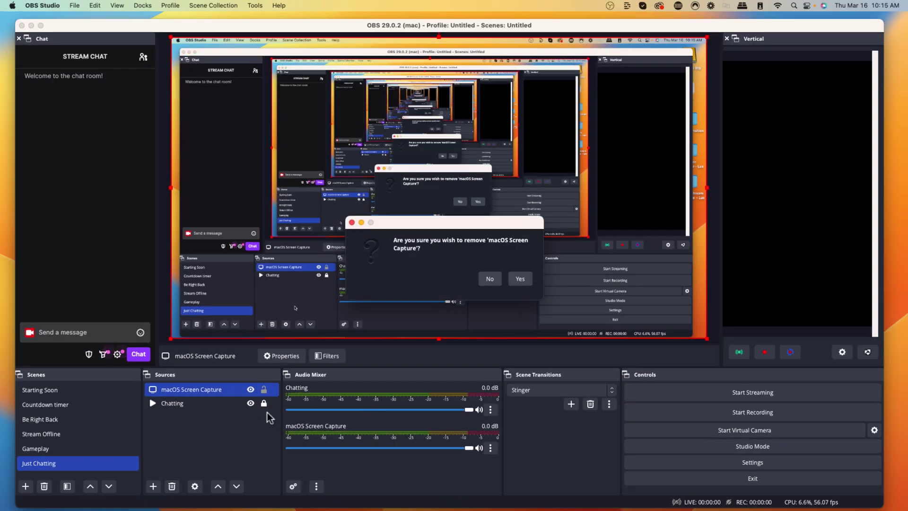
{"action": "left_click", "coordinate": [520, 280]}
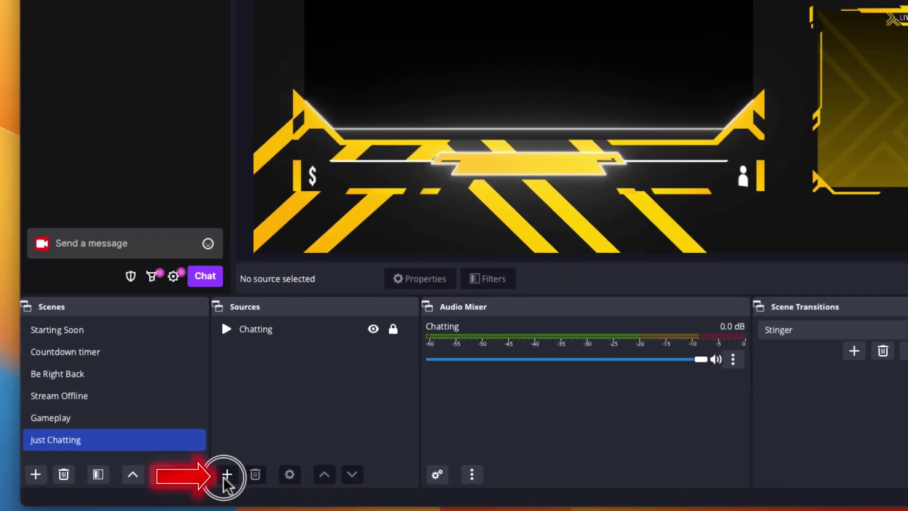
{"action": "left_click", "coordinate": [153, 486]}
Step: Add a Video Capture Device named 'Captre Card' using the Game Capture HD60 X
{"action": "left_click", "coordinate": [302, 394]}
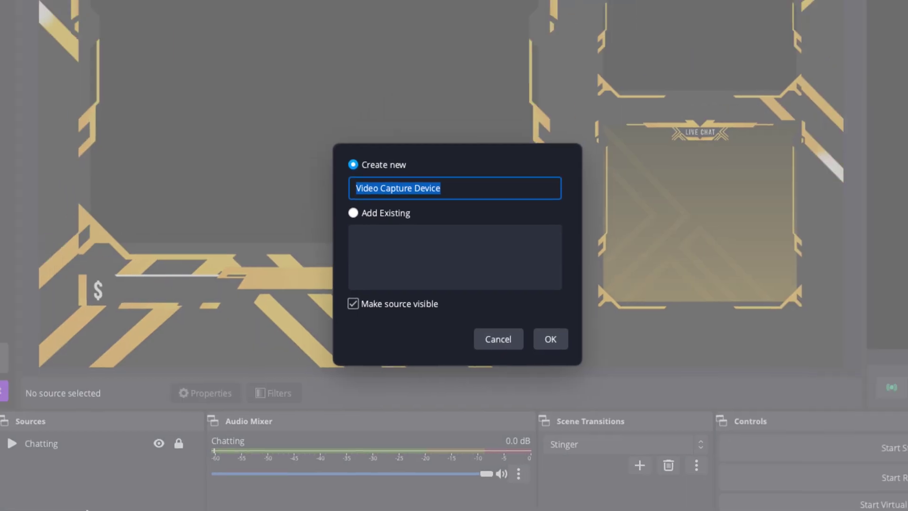
{"action": "type", "text": "C"}
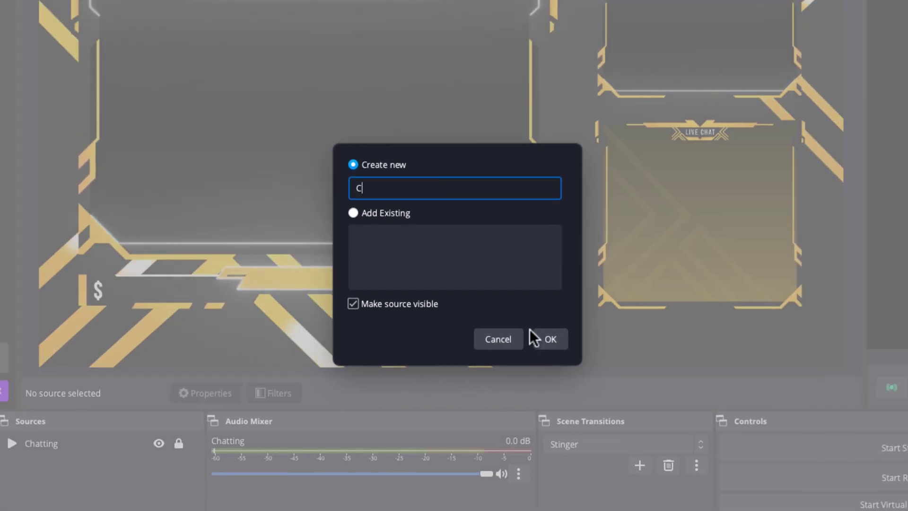
{"action": "type", "text": "aptre Card"}
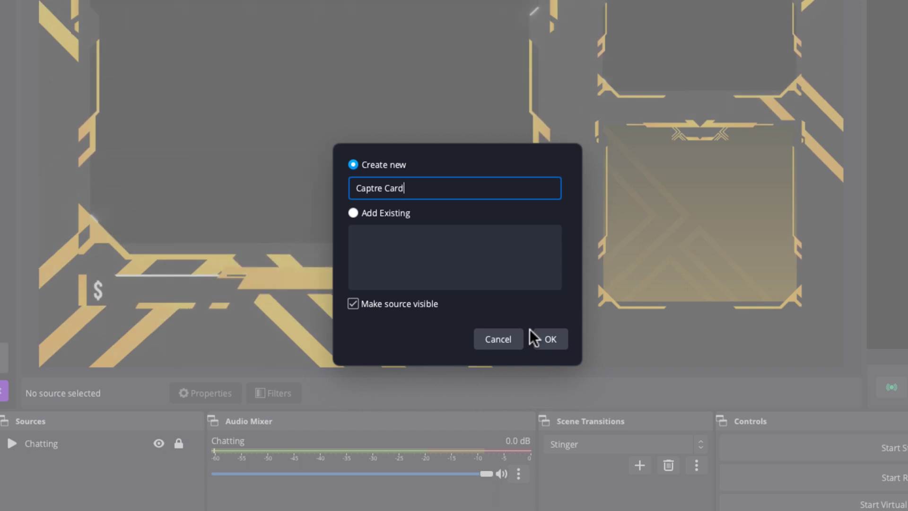
{"action": "left_click", "coordinate": [545, 338]}
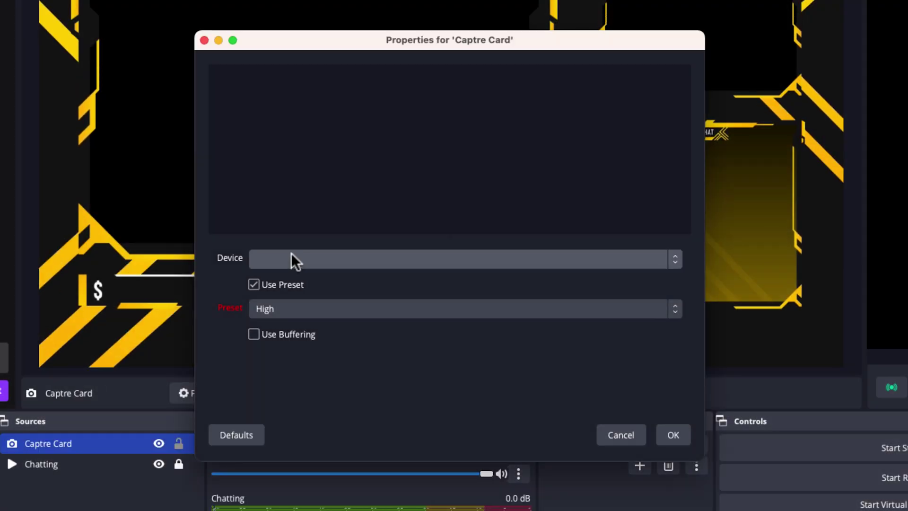
{"action": "left_click", "coordinate": [520, 259]}
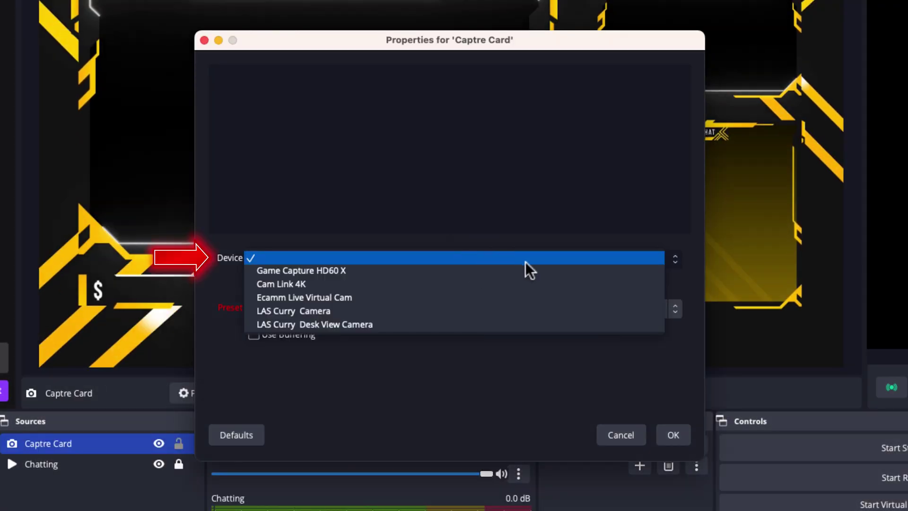
{"action": "left_click", "coordinate": [351, 270]}
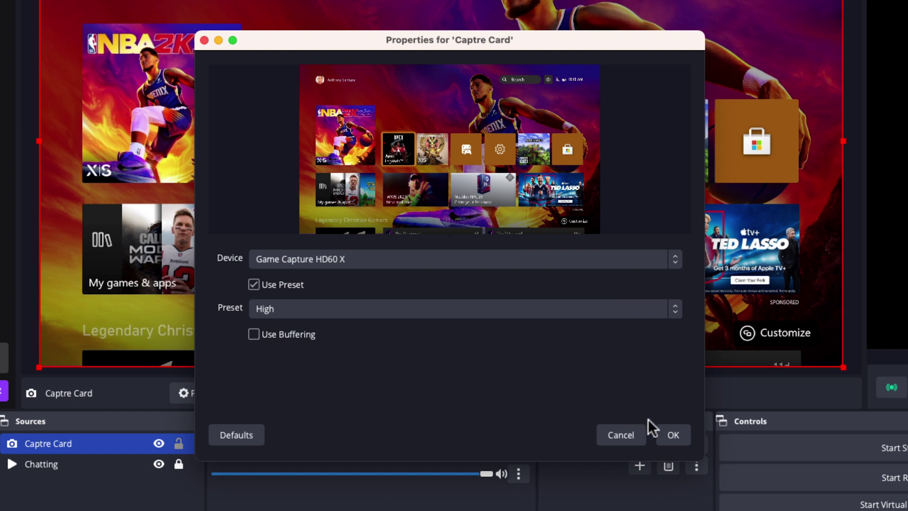
{"action": "left_click", "coordinate": [672, 434]}
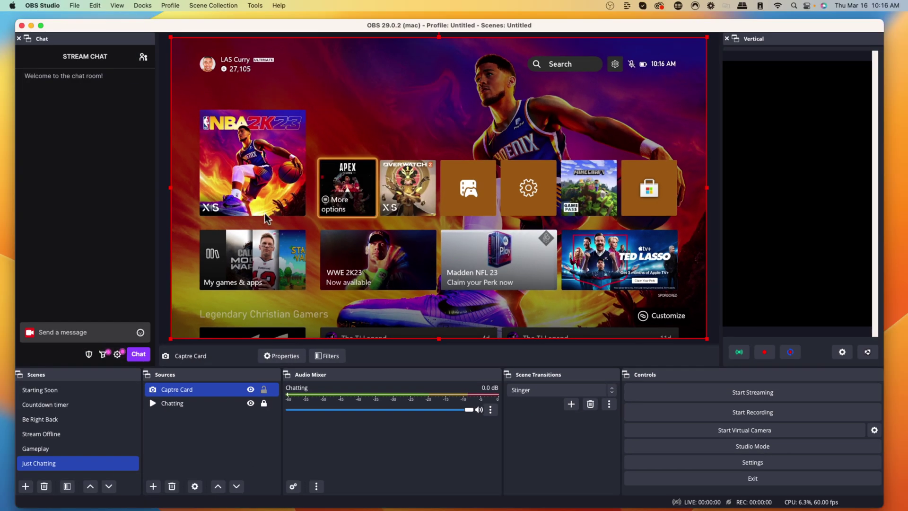
Step: Shrink the gameplay feed to fit inside the overlay's top-right frame
{"action": "left_click_drag", "start_coordinate": [170, 36], "coordinate": [551, 307]}
{"action": "left_click_drag", "start_coordinate": [605, 321], "coordinate": [599, 150]}
{"action": "left_click_drag", "start_coordinate": [543, 161], "coordinate": [549, 155]}
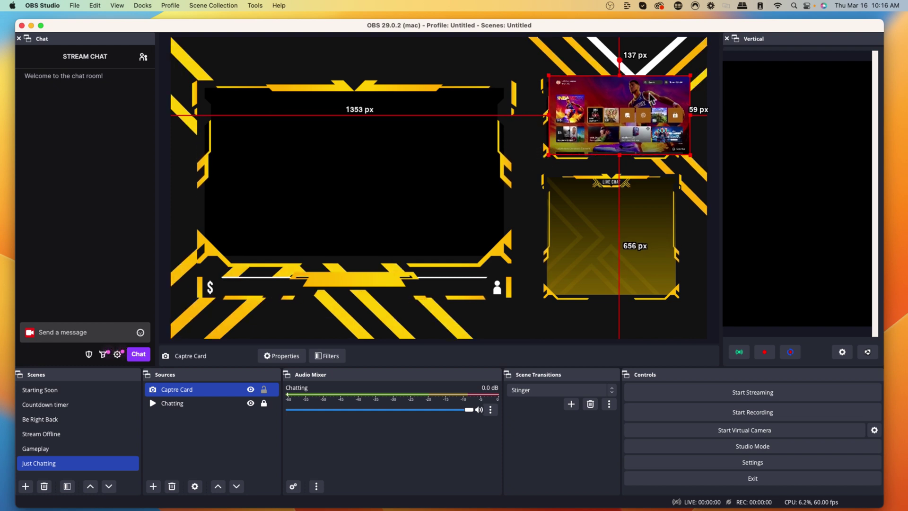
{"action": "left_click_drag", "start_coordinate": [691, 79], "coordinate": [673, 84]}
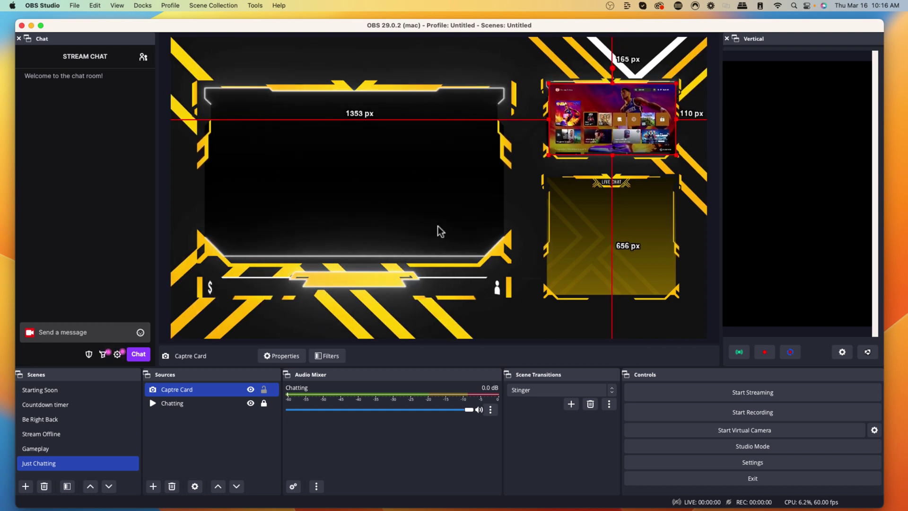
Step: Move Captre Card beneath Chatting in the source order and lock it
{"action": "left_click", "coordinate": [201, 401]}
{"action": "left_click", "coordinate": [202, 391]}
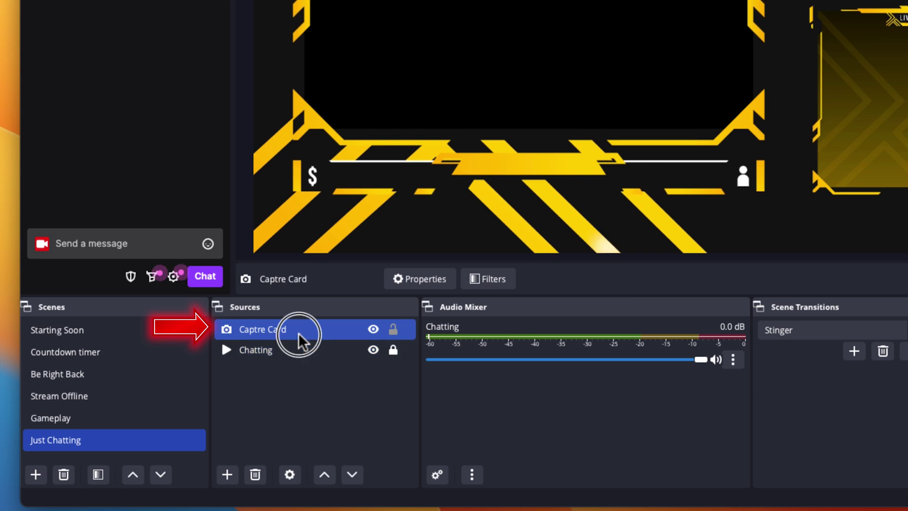
{"action": "left_click_drag", "start_coordinate": [298, 333], "coordinate": [296, 356]}
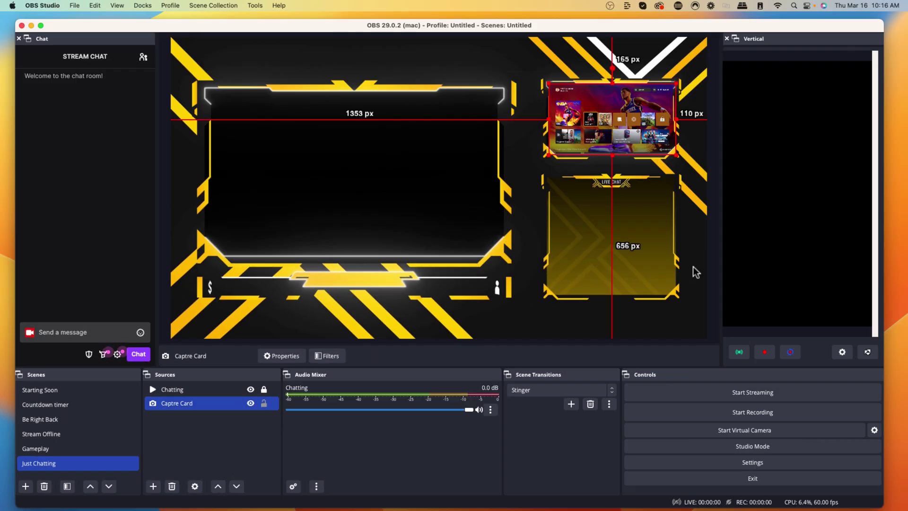
{"action": "left_click", "coordinate": [695, 260]}
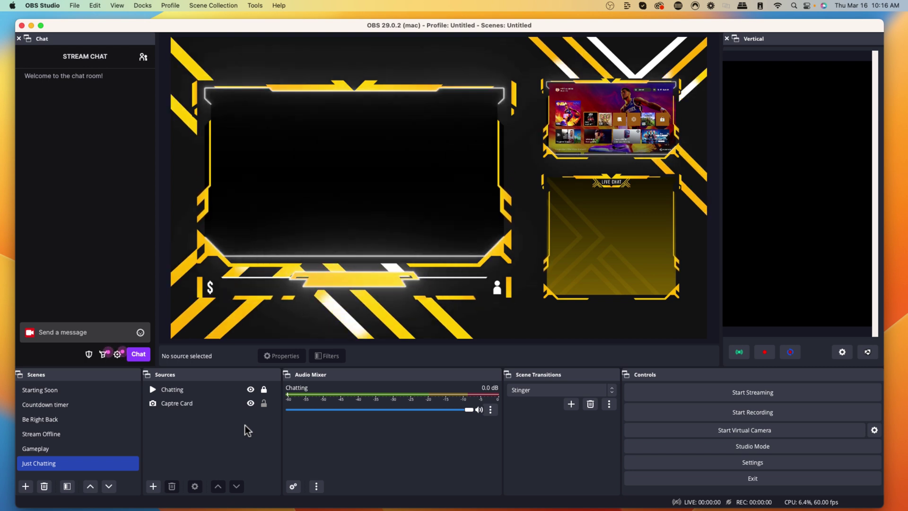
{"action": "left_click", "coordinate": [264, 405]}
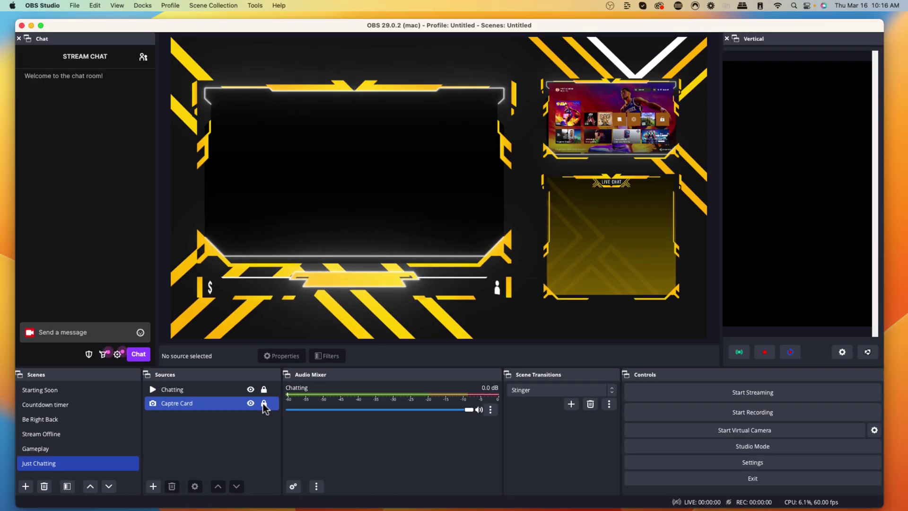
{"action": "left_click", "coordinate": [268, 415]}
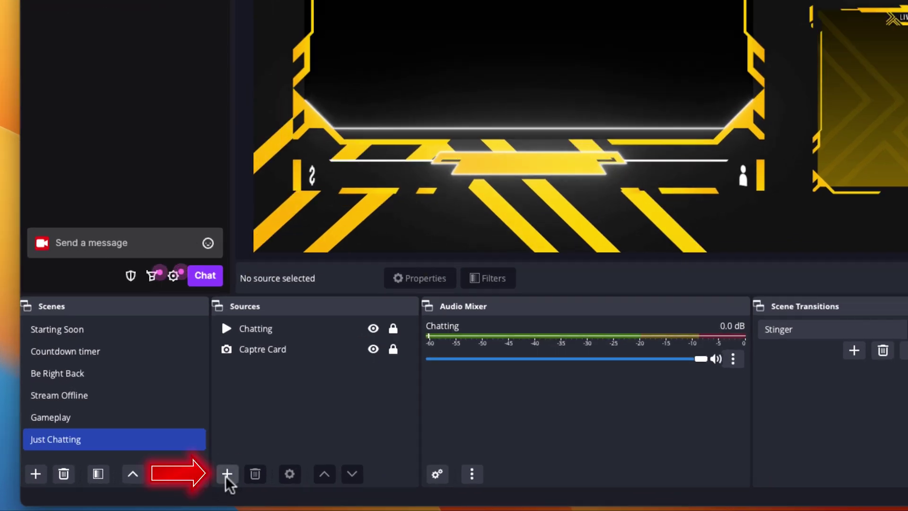
Step: Add a Video Capture Device named 'Camera' using the Cam Link 4K
{"action": "left_click", "coordinate": [153, 486]}
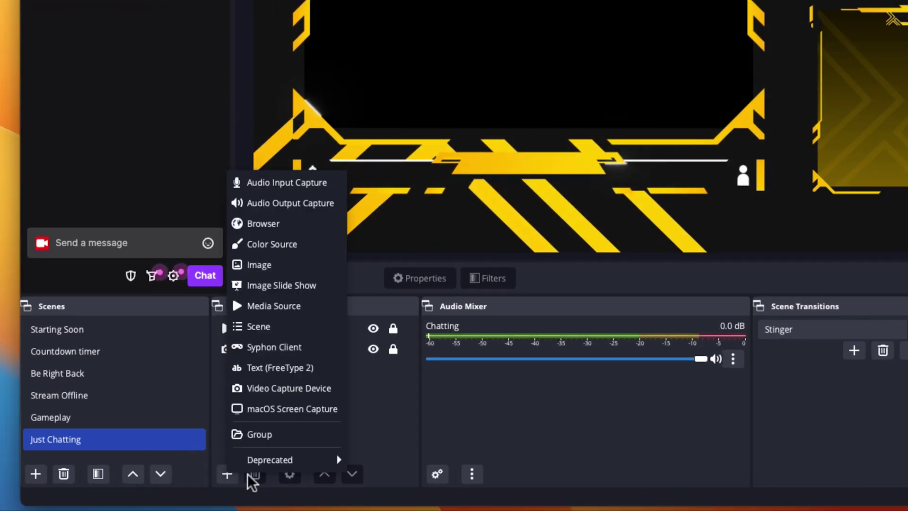
{"action": "left_click", "coordinate": [302, 388]}
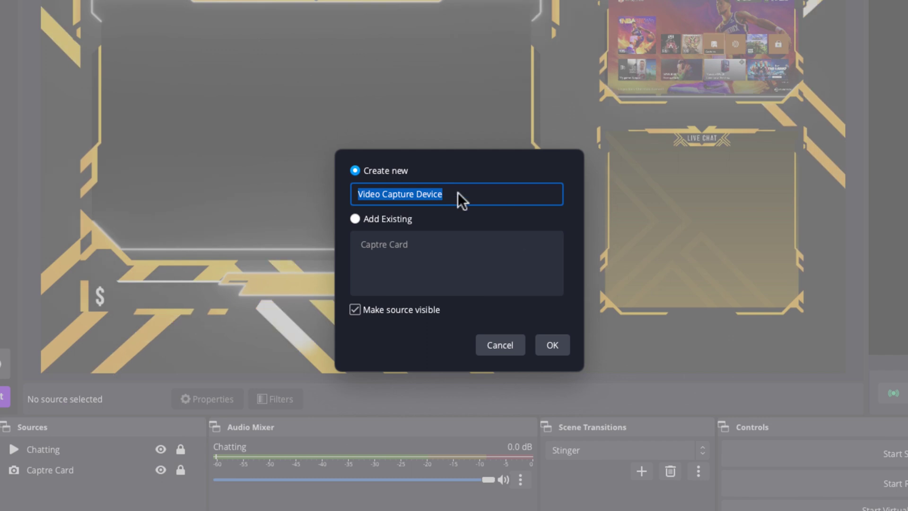
{"action": "type", "text": "Camera"}
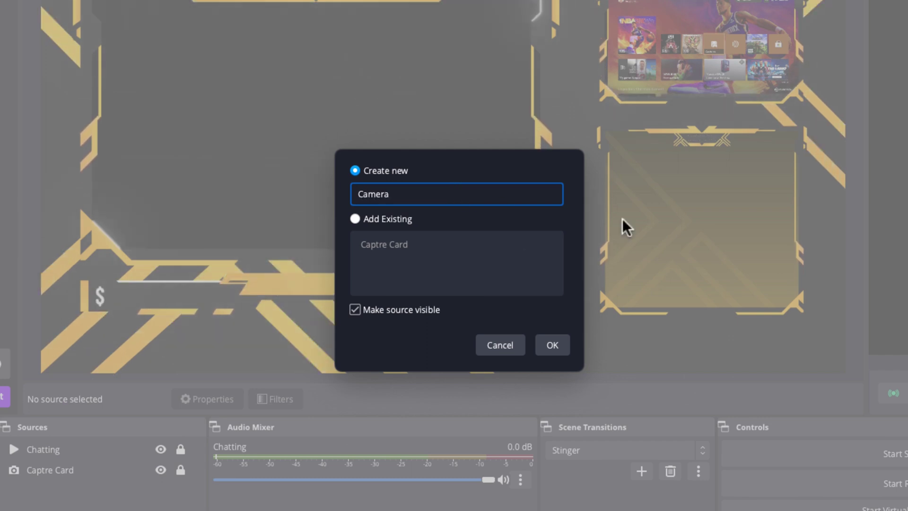
{"action": "left_click", "coordinate": [554, 337]}
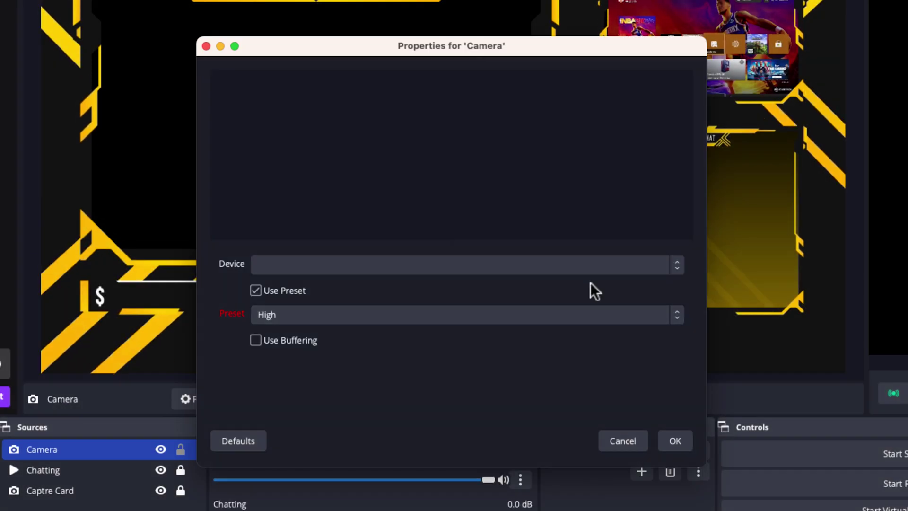
{"action": "left_click", "coordinate": [677, 266]}
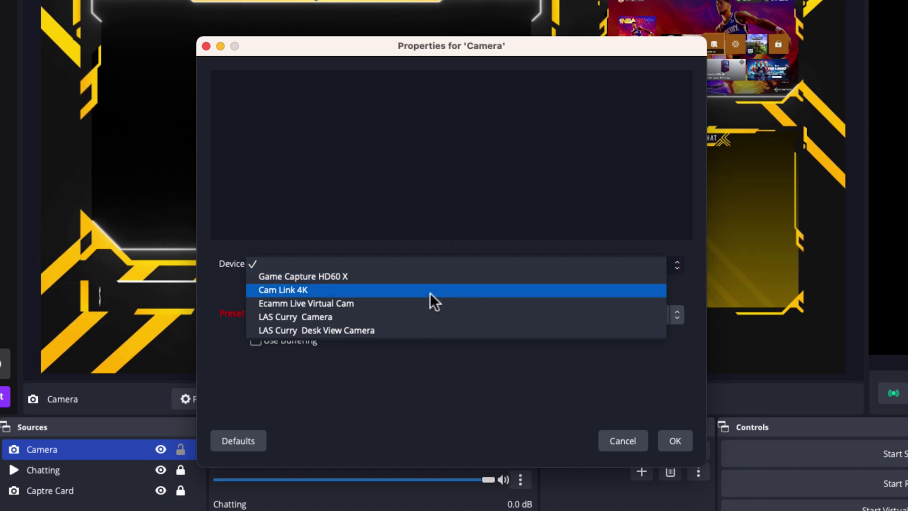
{"action": "left_click", "coordinate": [370, 288]}
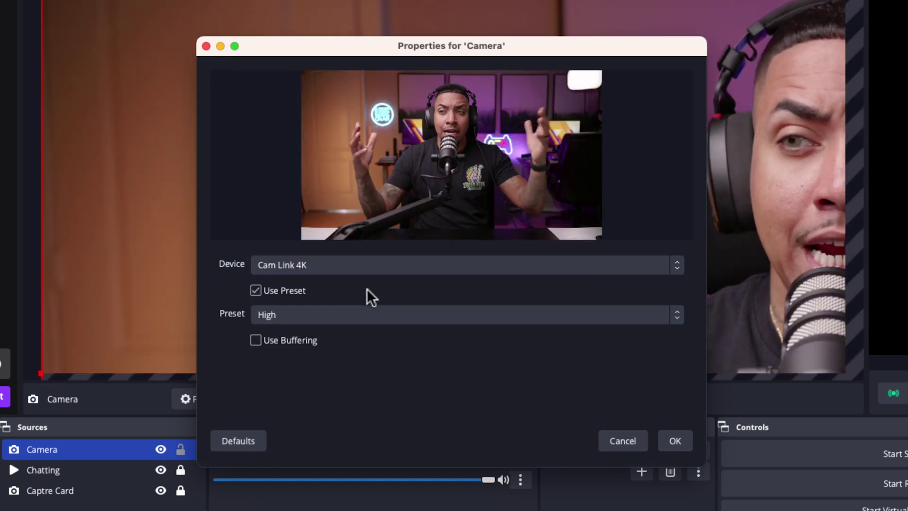
{"action": "left_click", "coordinate": [676, 440]}
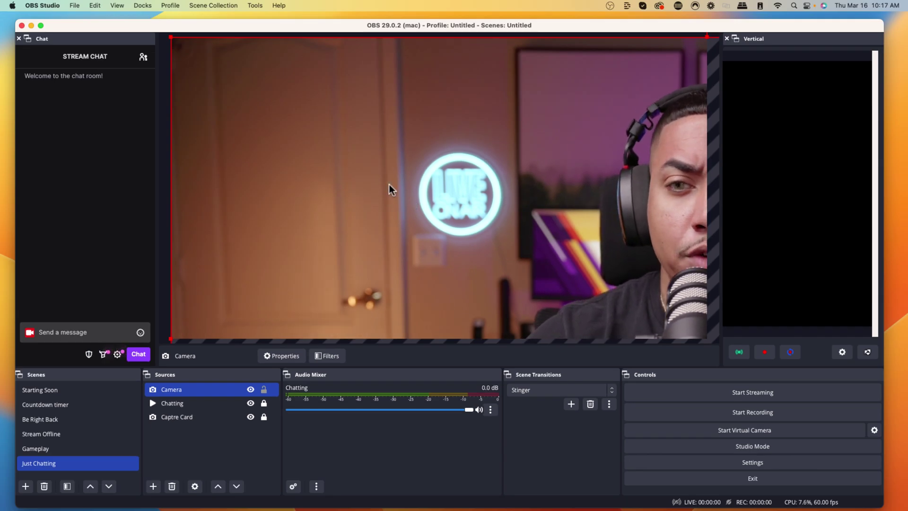
Step: Fit the camera to screen, then resize it into the overlay's main box
{"action": "right_click", "coordinate": [383, 159]}
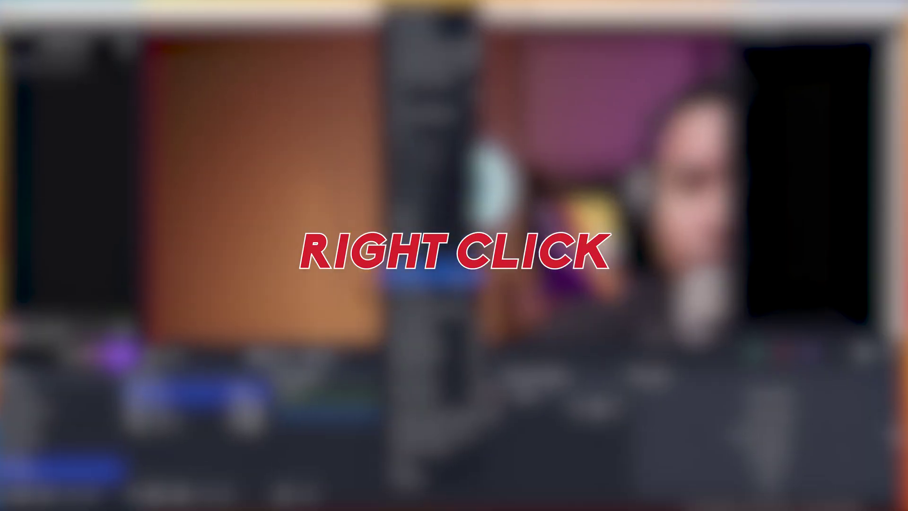
{"action": "mouse_move", "coordinate": [453, 276]}
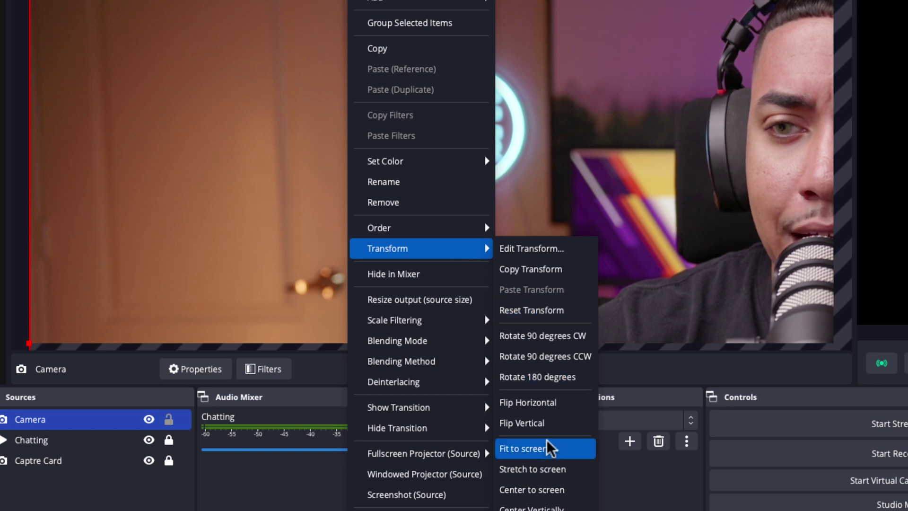
{"action": "left_click", "coordinate": [544, 448]}
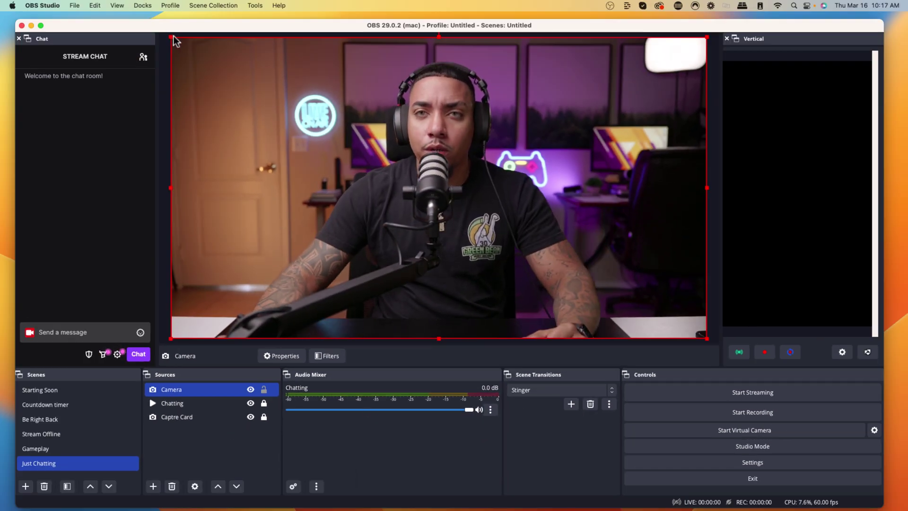
{"action": "left_click_drag", "start_coordinate": [171, 38], "coordinate": [388, 186]}
{"action": "left_click_drag", "start_coordinate": [482, 227], "coordinate": [256, 129]}
{"action": "left_click_drag", "start_coordinate": [469, 221], "coordinate": [511, 259]}
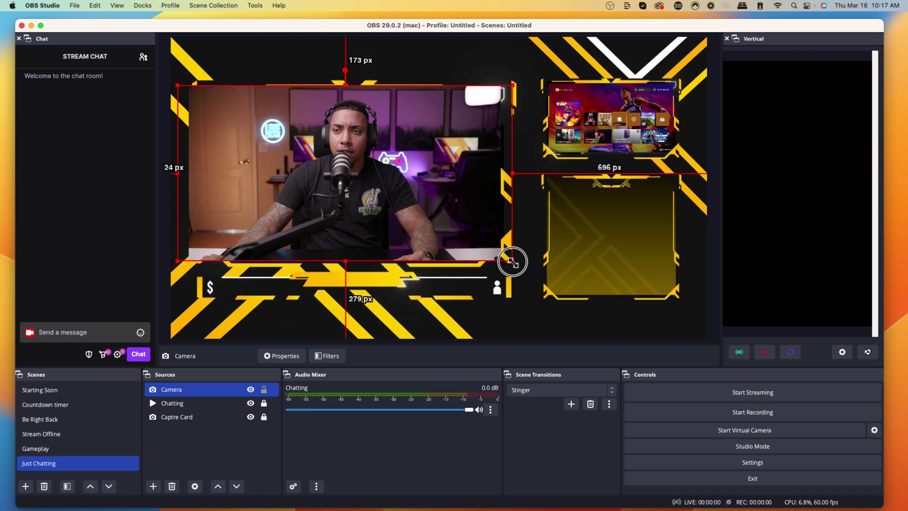
{"action": "left_click_drag", "start_coordinate": [401, 205], "coordinate": [410, 206]}
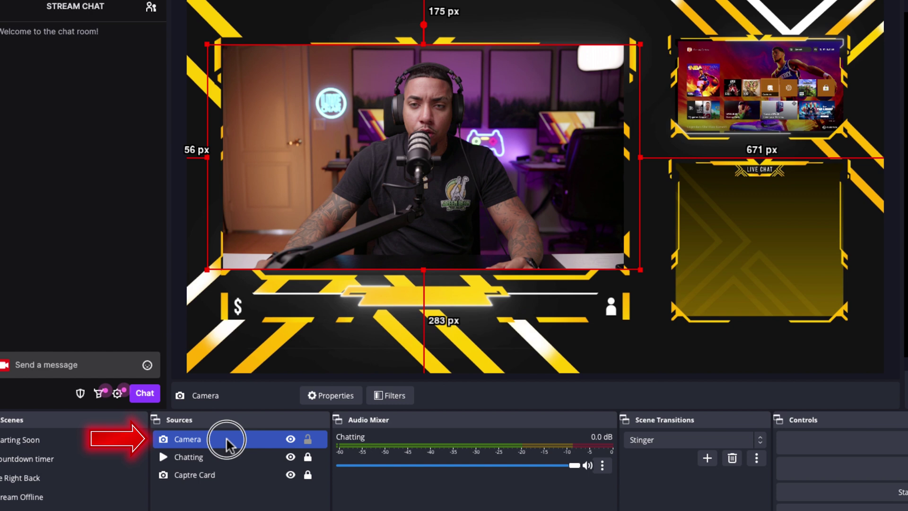
Step: Place Camera beneath Chatting in the source order and lock it
{"action": "left_click_drag", "start_coordinate": [202, 388], "coordinate": [202, 413]}
{"action": "left_click_drag", "start_coordinate": [227, 468], "coordinate": [228, 462]}
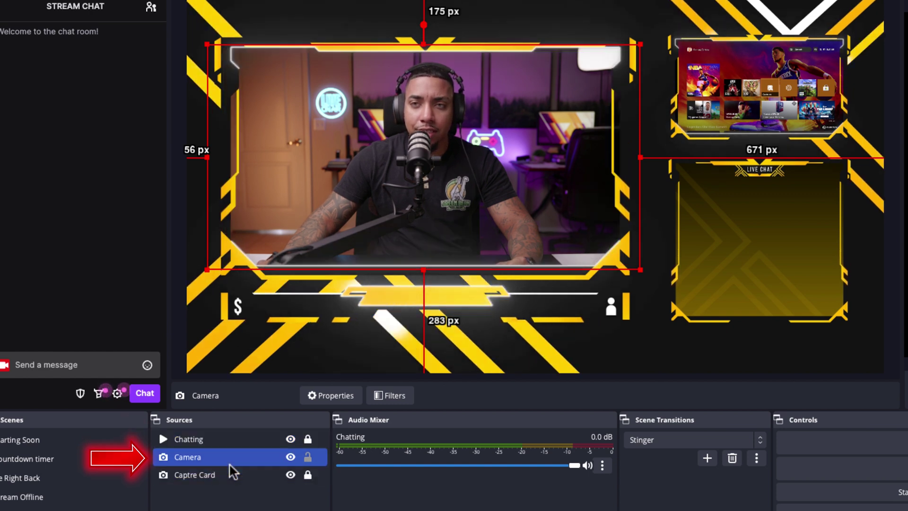
{"action": "left_click", "coordinate": [251, 506]}
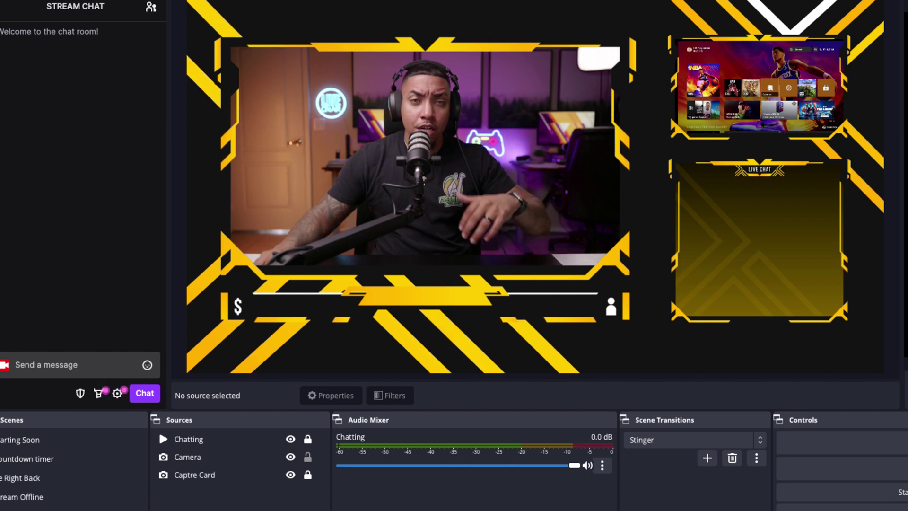
{"action": "left_click", "coordinate": [307, 457]}
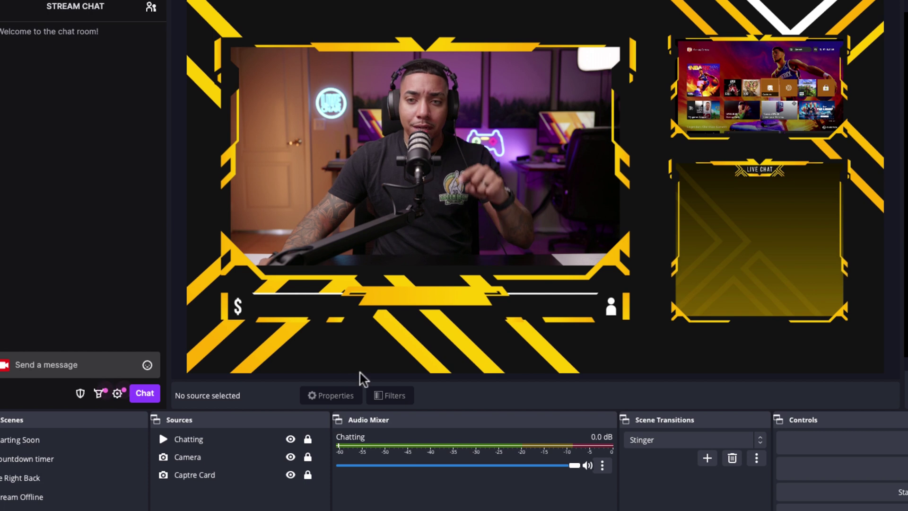